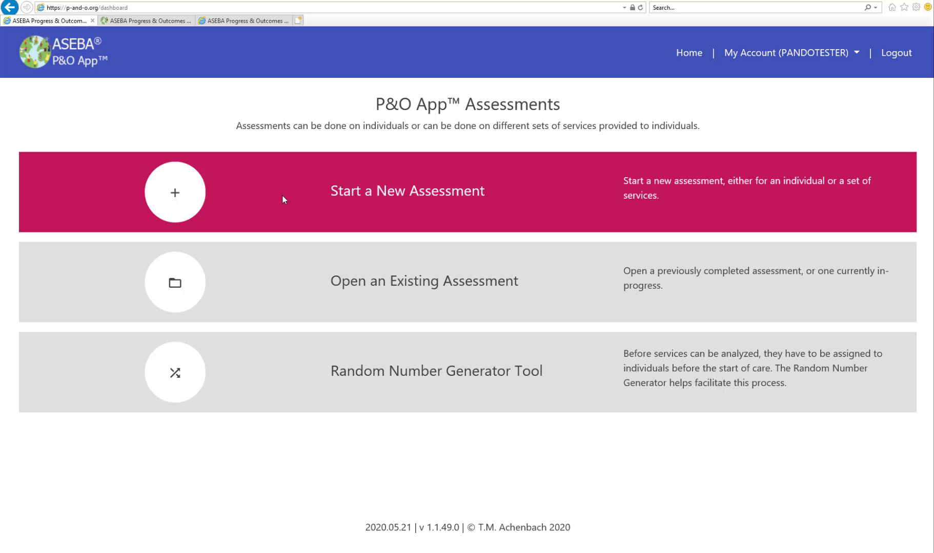
Start a new assessment and name it "ANOVA Report 1".
click(201, 200)
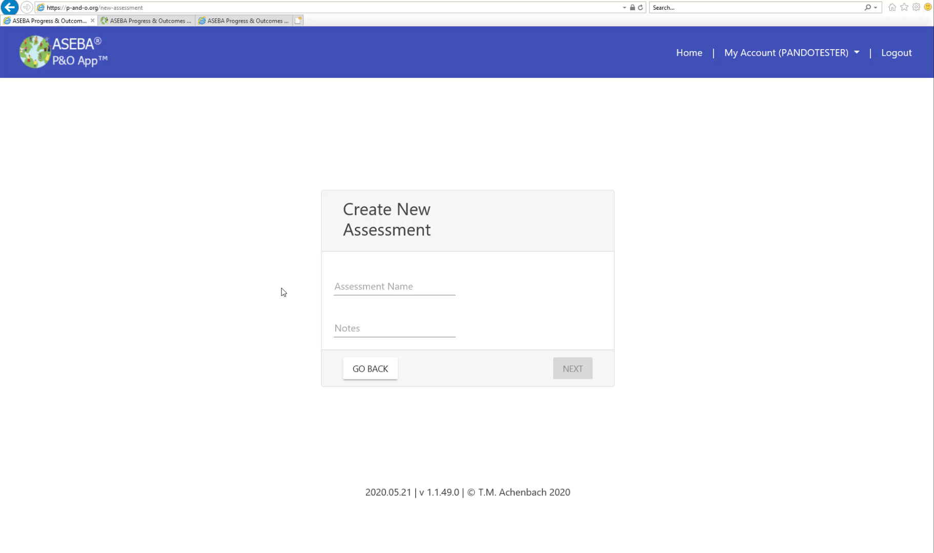
click(340, 290)
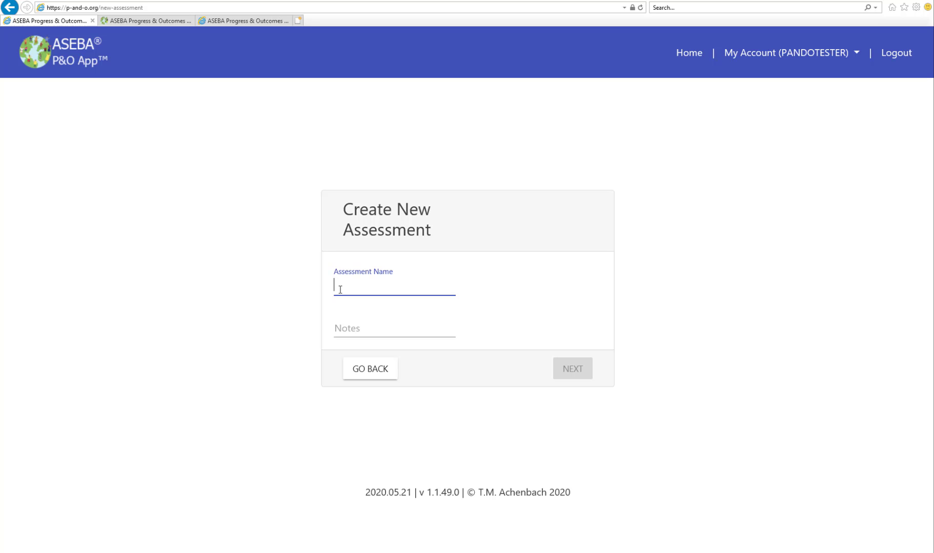
text(ANOV)
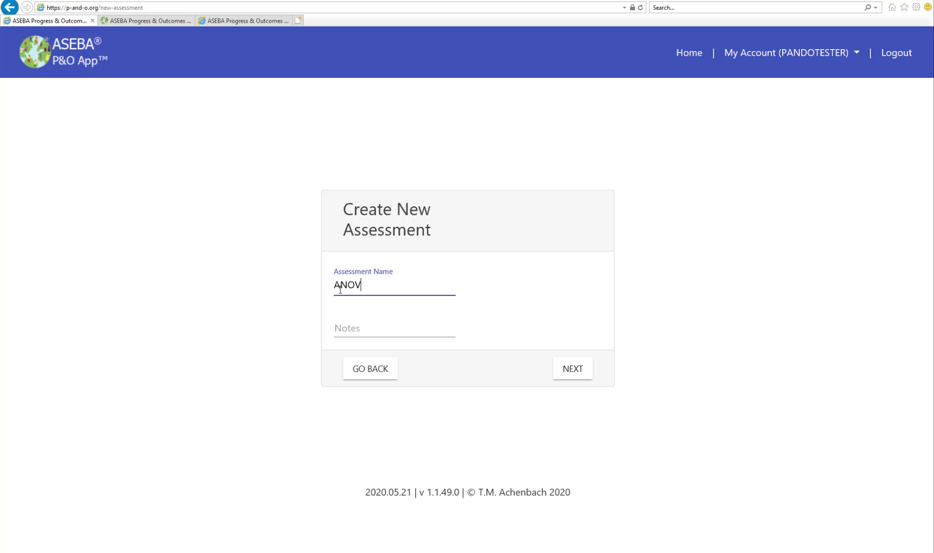
text(A Report 1)
click(568, 374)
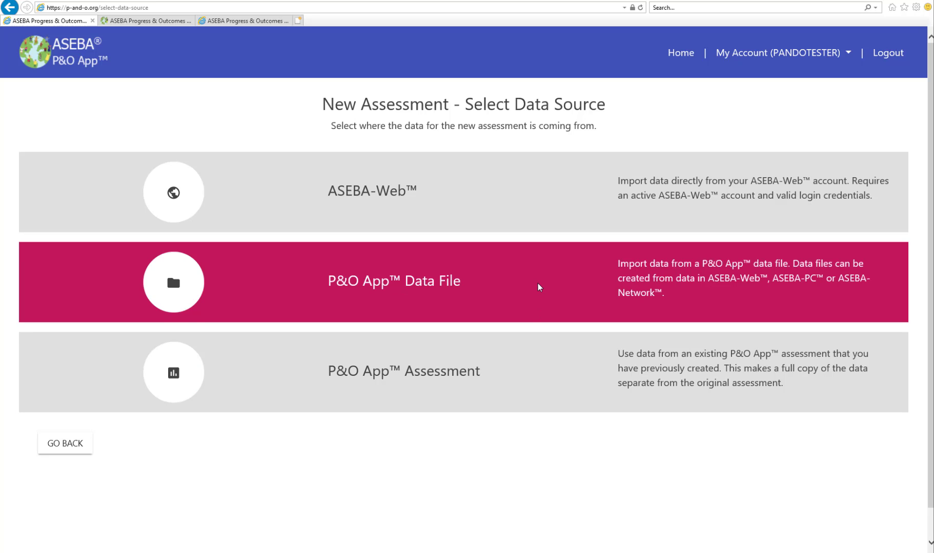
Import the P&O App data file P&O_ANOVA_CHI-SQUARE.xlsx as the assessment's data source.
click(538, 283)
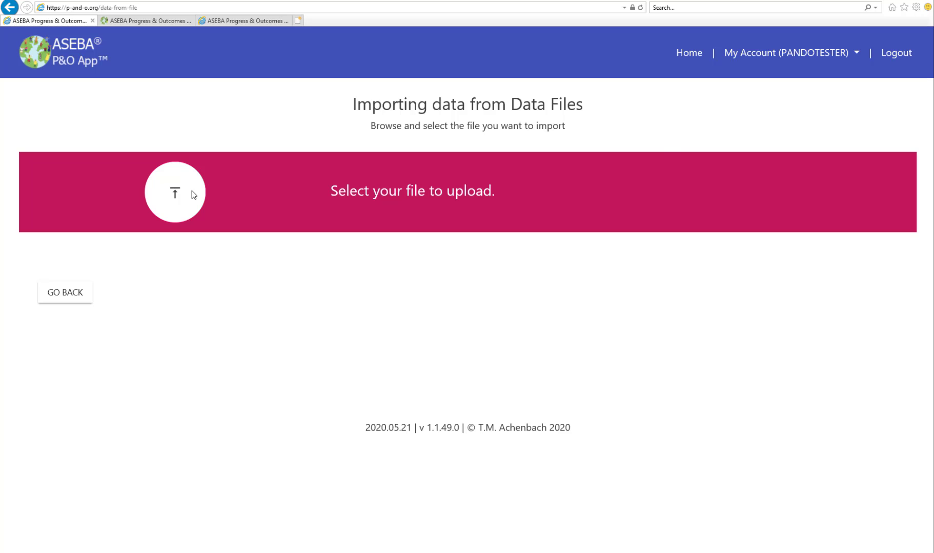
click(193, 194)
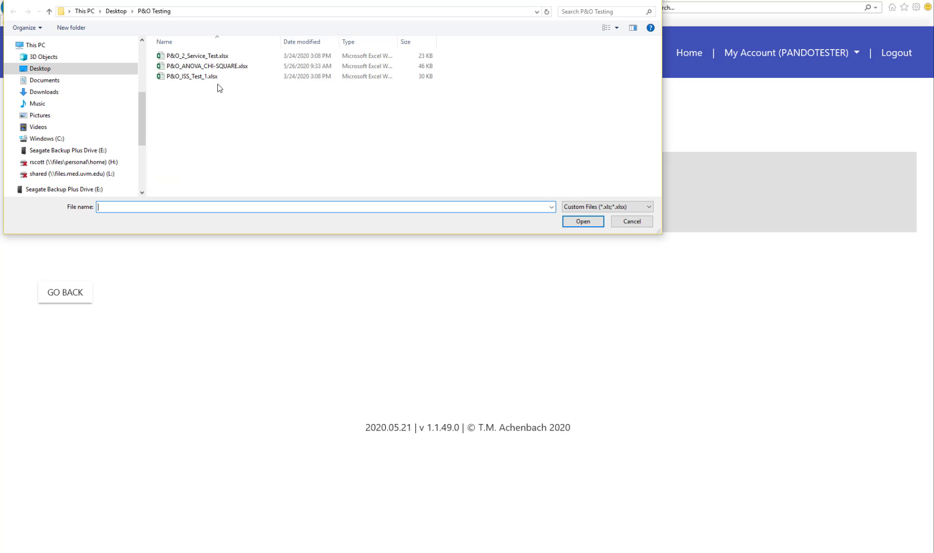
double_click(224, 66)
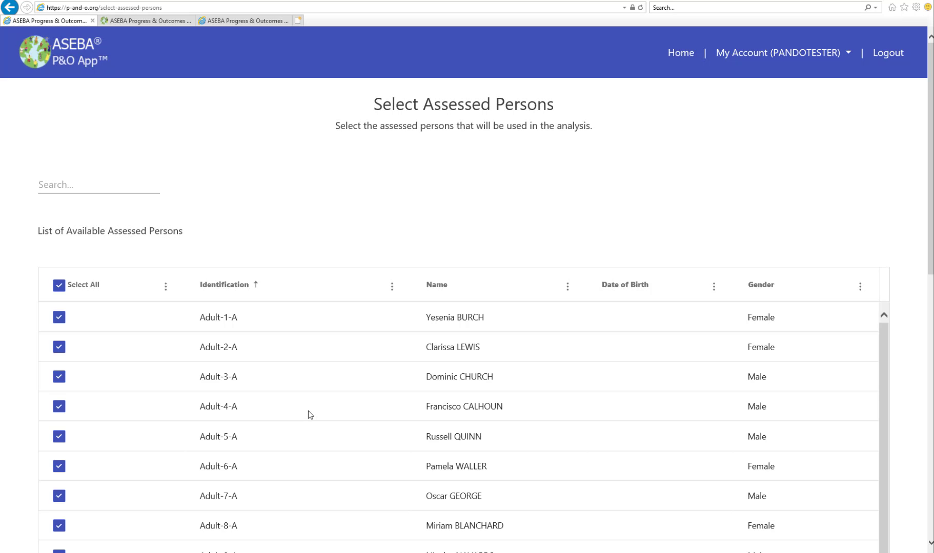
Continue with all assessed persons selected and choose ANOVA as the assessment type.
scroll(308, 415, down, 10)
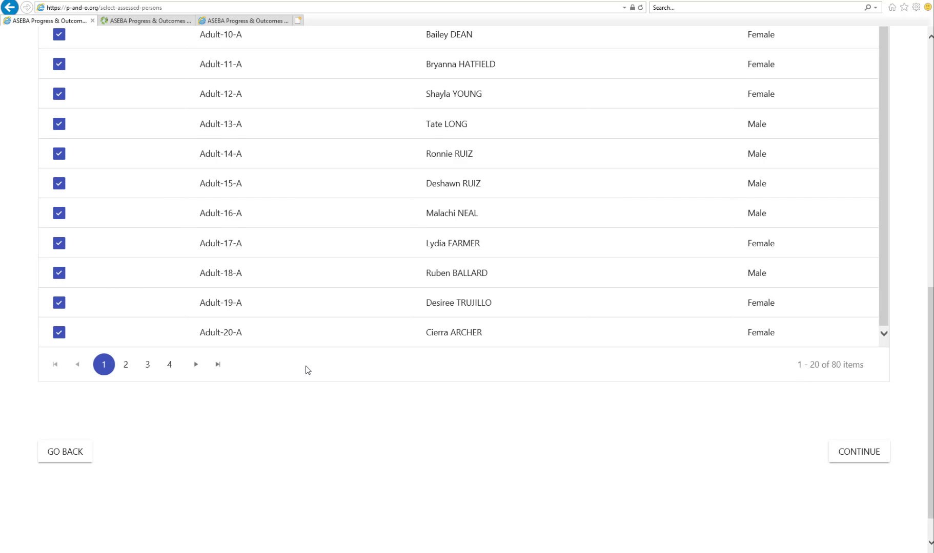
scroll(306, 370, up, 3)
scroll(542, 447, down, 3)
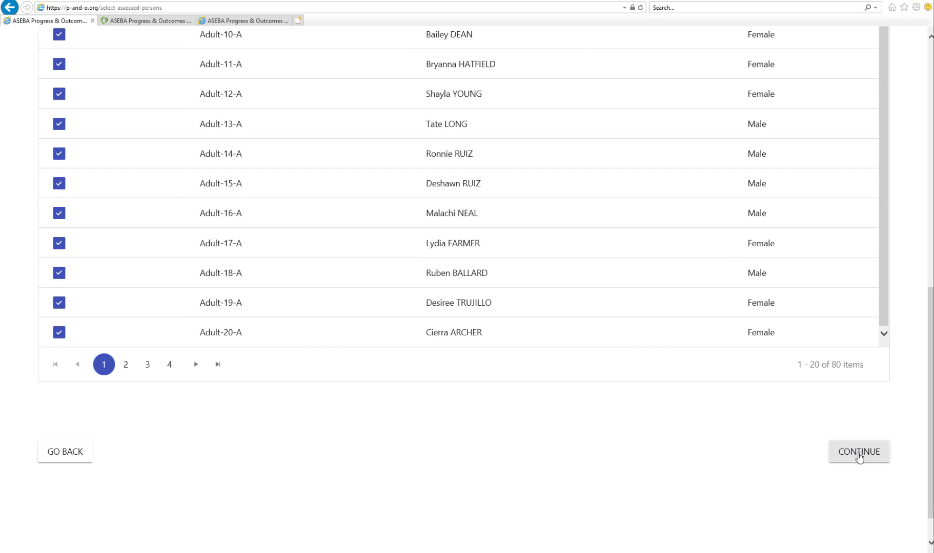
click(859, 458)
scroll(507, 464, up, 3)
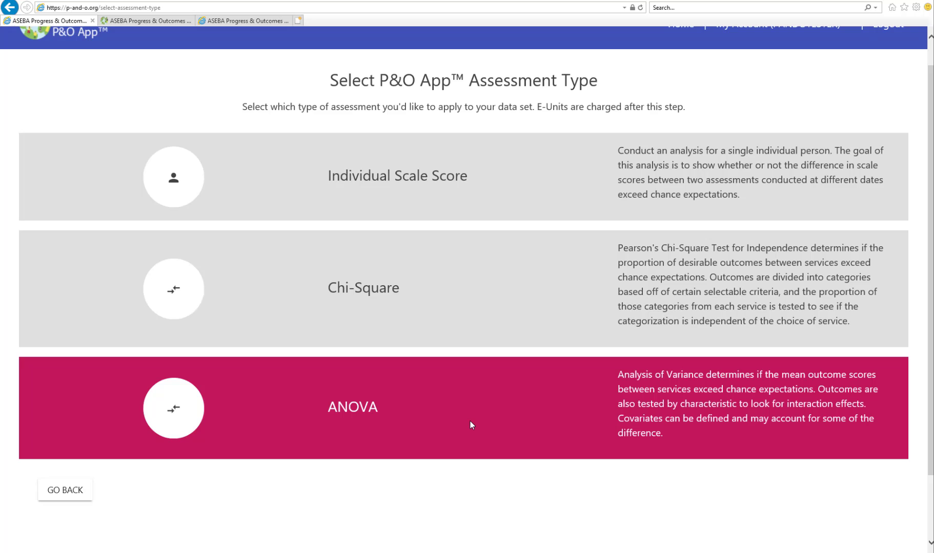
click(471, 422)
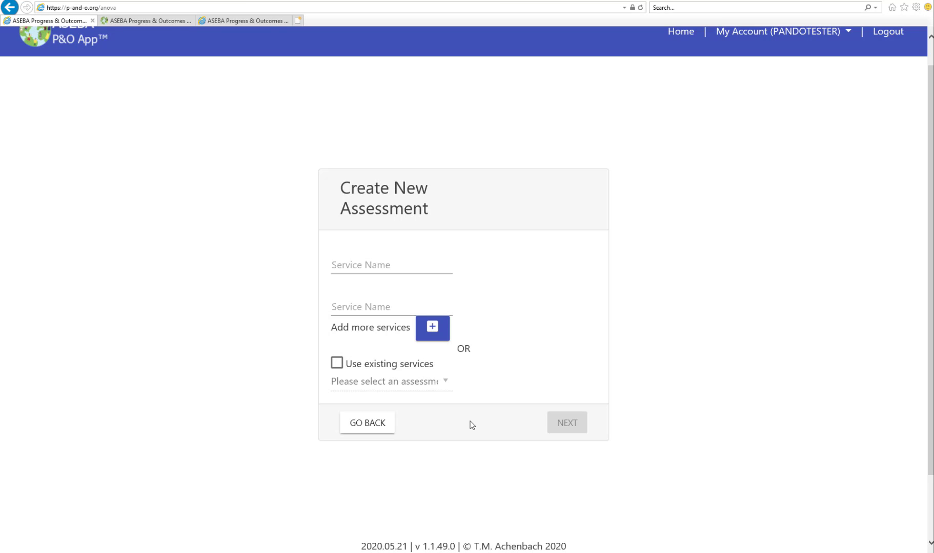
Name the two services "Group A" and "Group B" and proceed to the ANOVA assessment steps.
click(347, 261)
text(Group A)
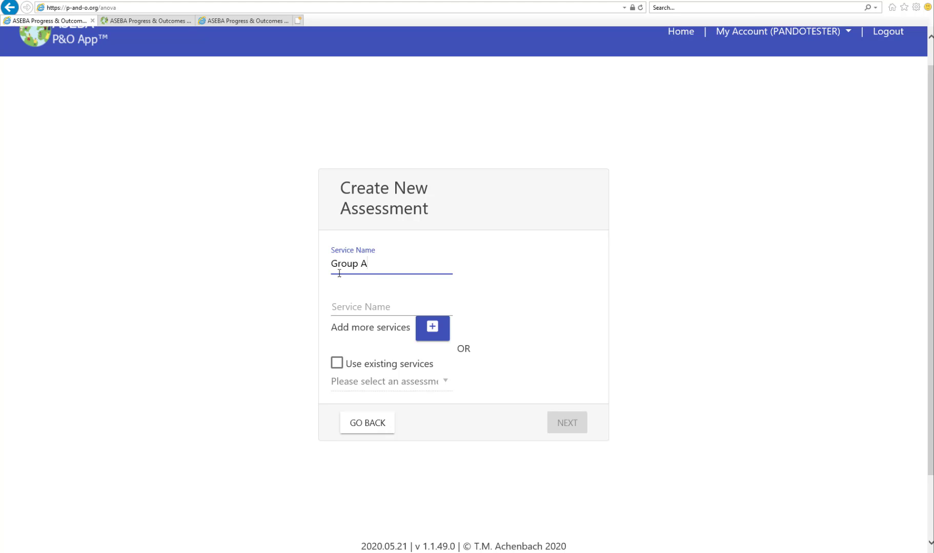
click(345, 311)
text(G)
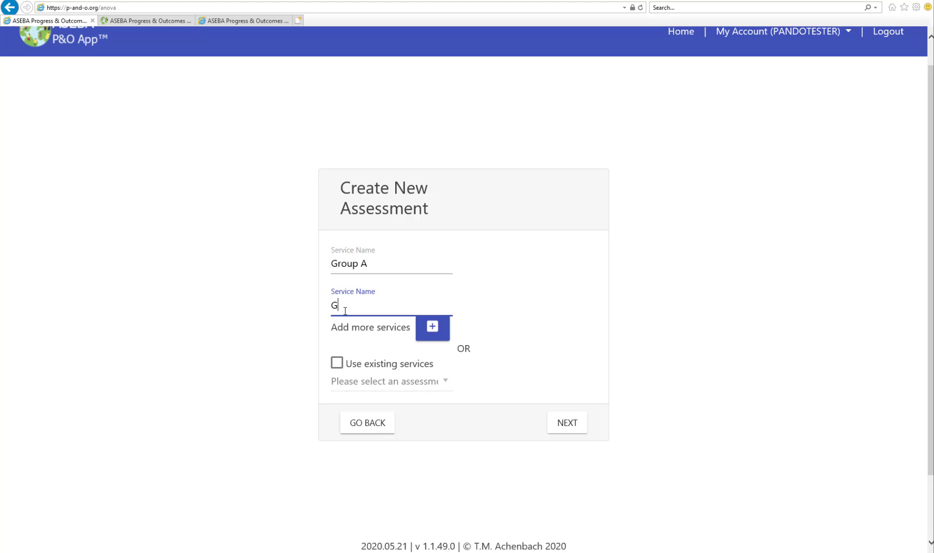
text(roup B)
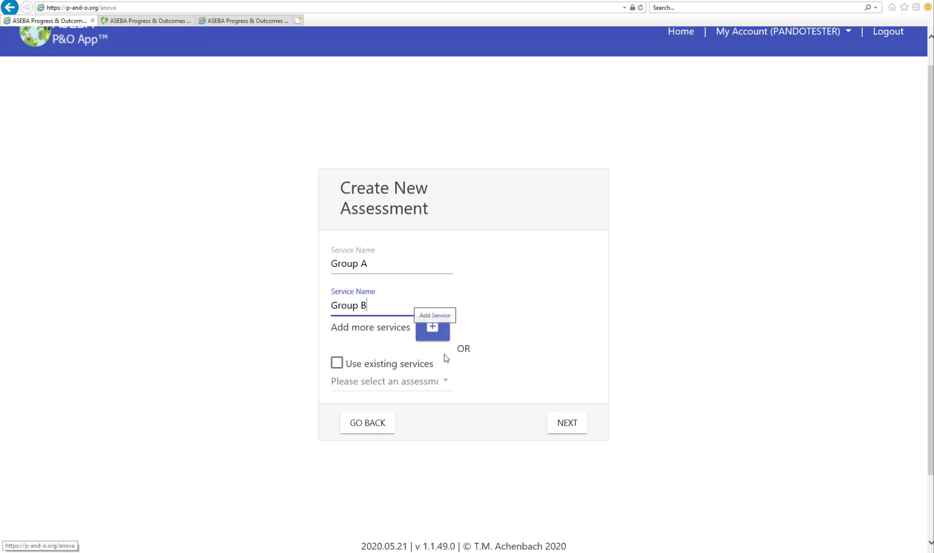
click(568, 422)
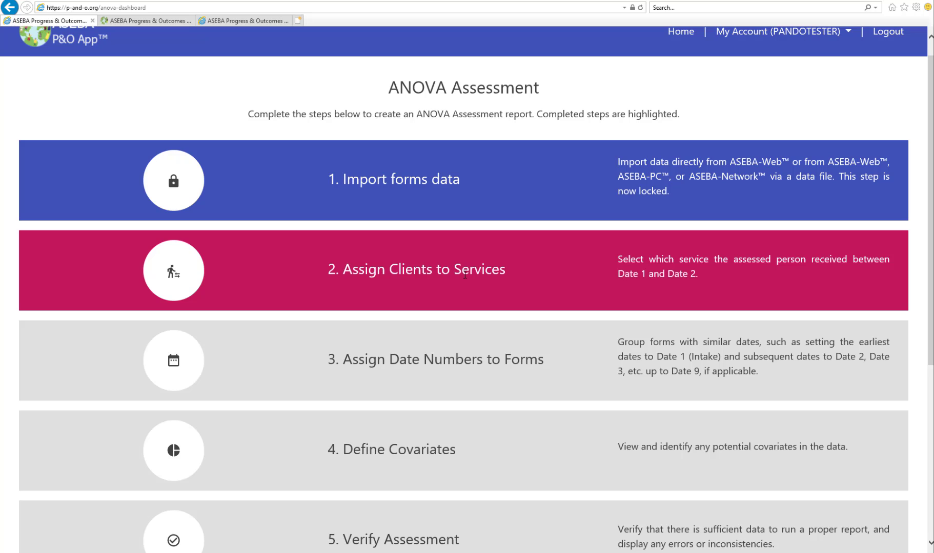
Open Assign Clients to Services and examine the service choices and the client assignments on the first two pages.
click(465, 275)
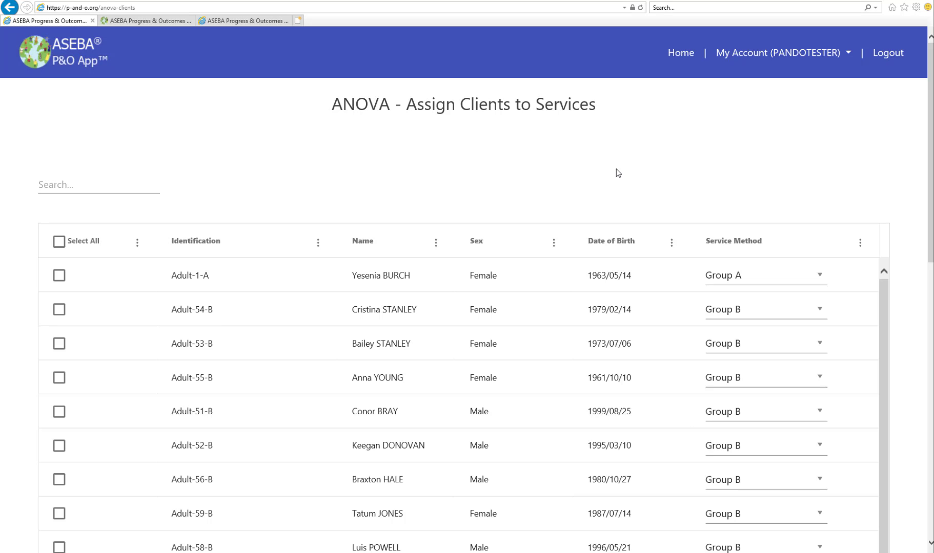
click(820, 277)
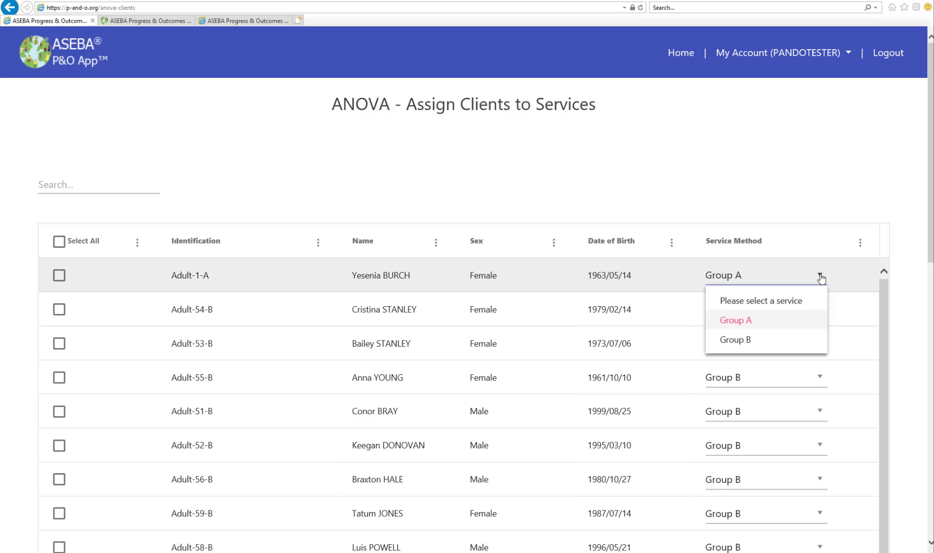
click(789, 192)
scroll(444, 303, down, 10)
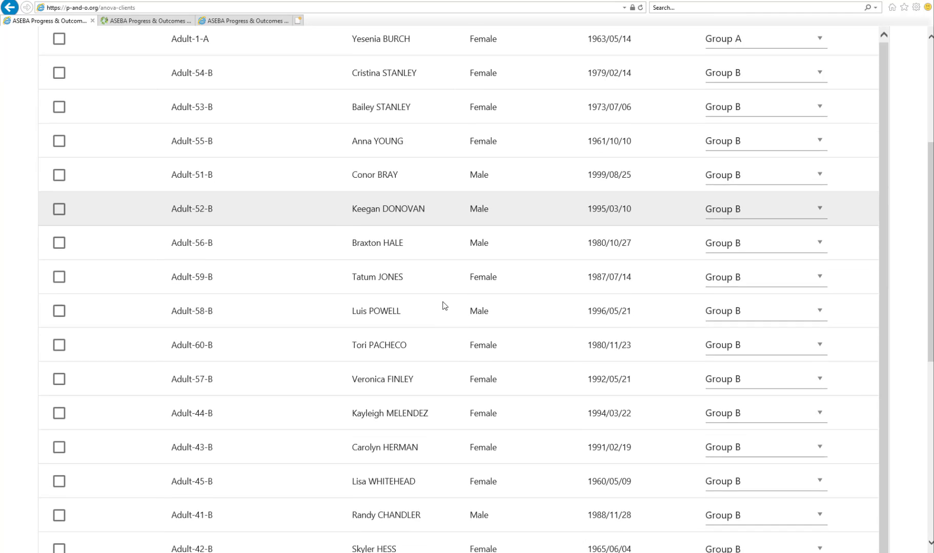
scroll(444, 306, up, 10)
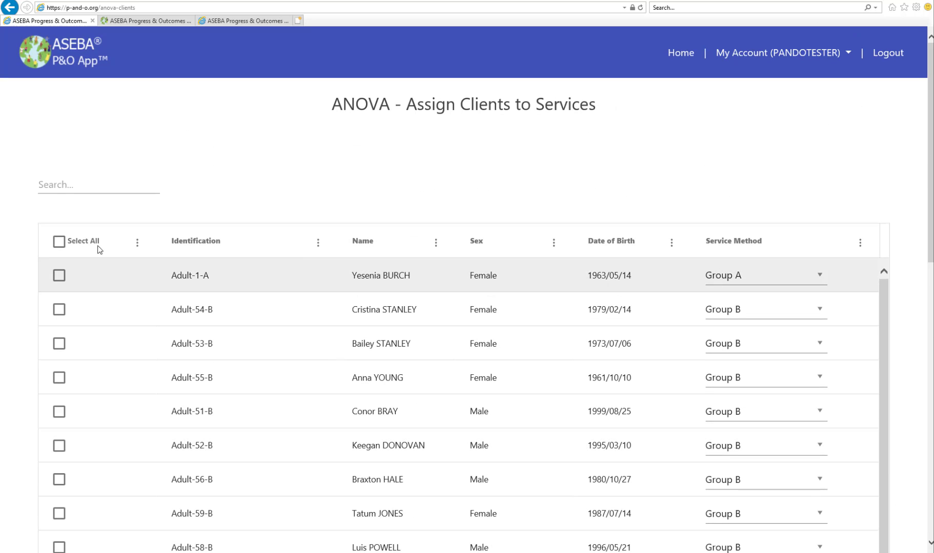
scroll(108, 329, down, 12)
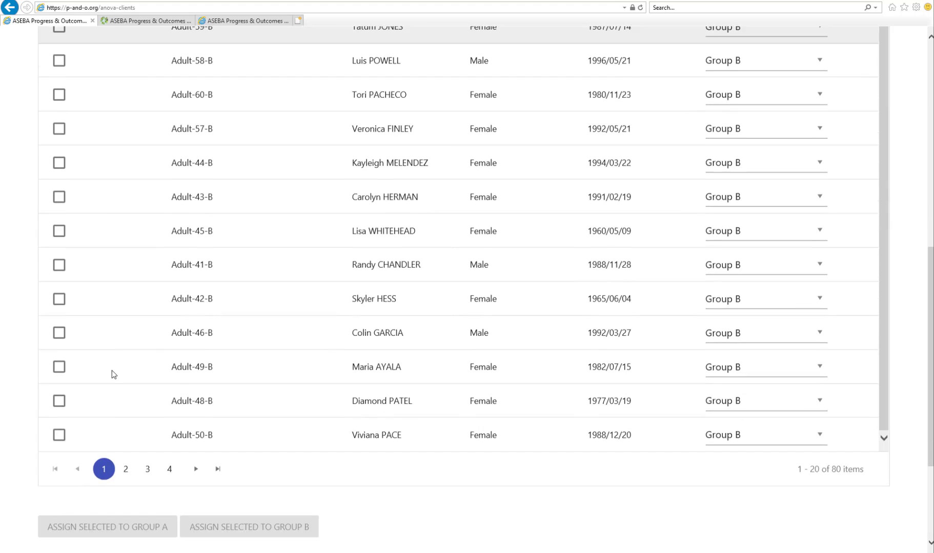
click(126, 303)
scroll(236, 271, up, 12)
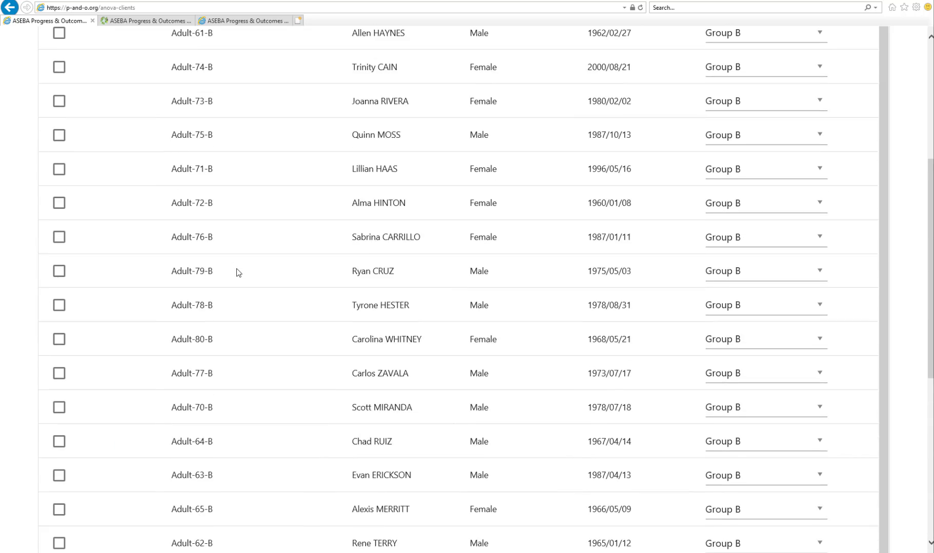
Select all clients on the second page of the assignment list.
click(58, 241)
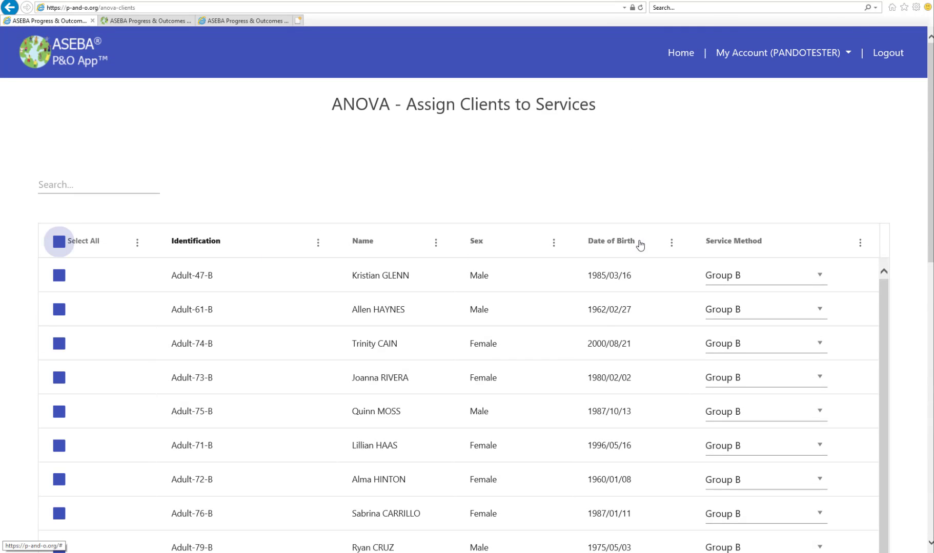
scroll(651, 244, down, 1)
scroll(660, 245, down, 1)
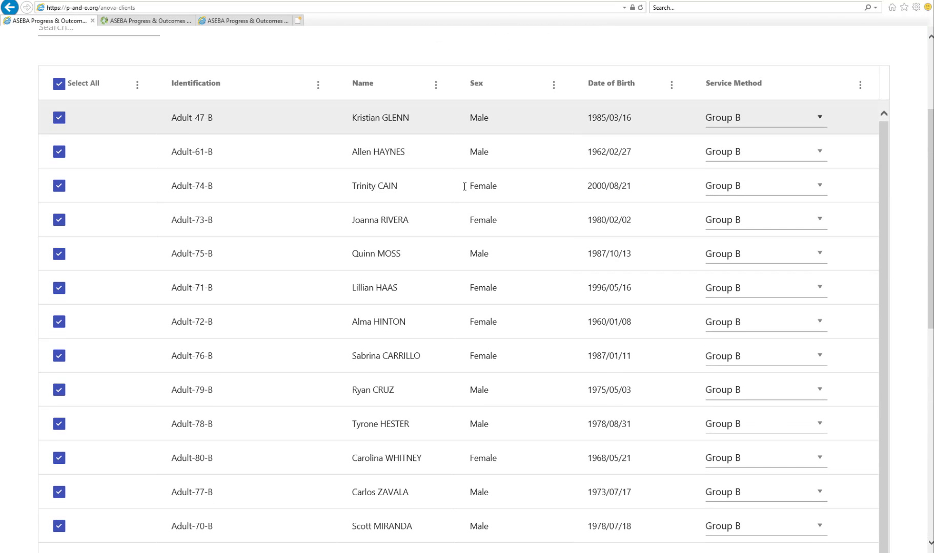
scroll(298, 269, down, 3)
scroll(298, 269, down, 4)
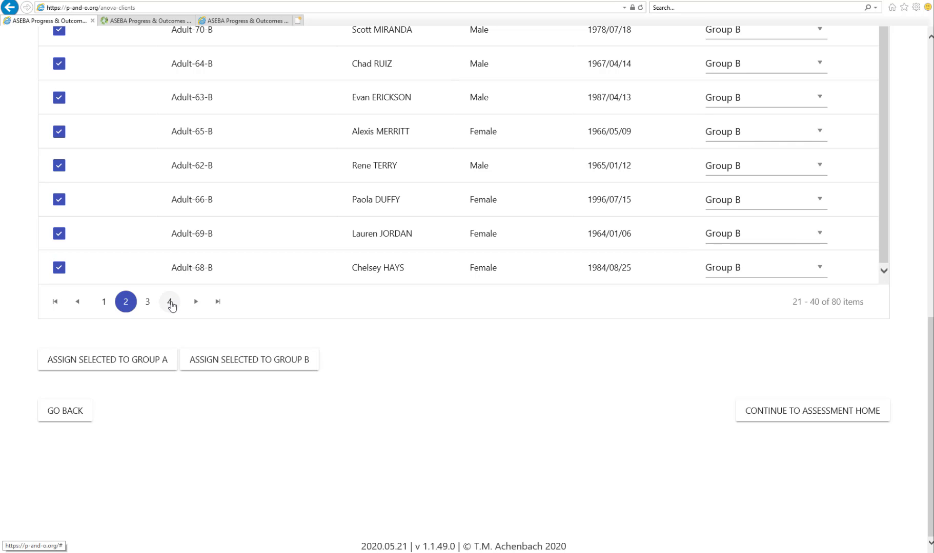
Check the service assignments on page 4 and continue to the assessment home.
click(172, 304)
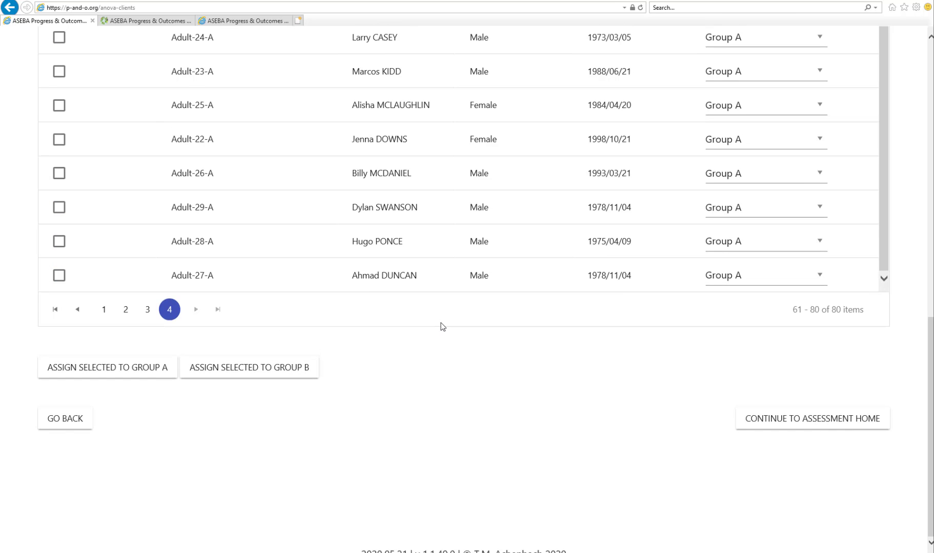
scroll(440, 325, up, 6)
scroll(443, 327, down, 5)
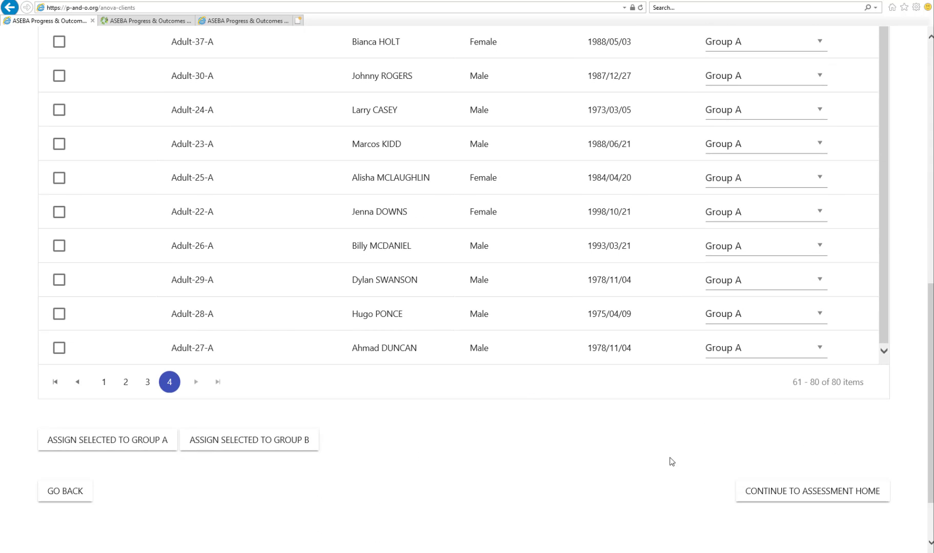
click(786, 493)
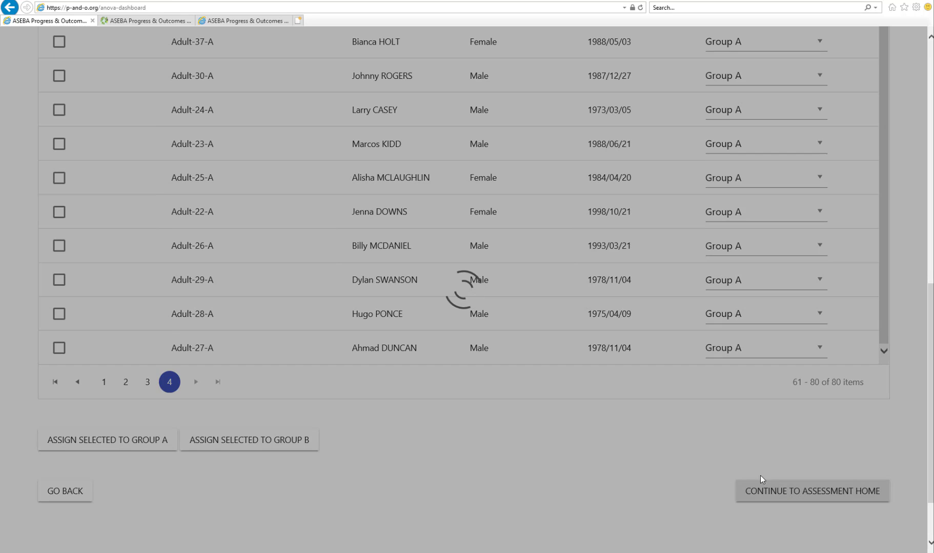
Open Assign Date Numbers to Forms and set the first client's IN-2 form to Date 1 and PI-3 form to Date 2.
scroll(516, 500, up, 5)
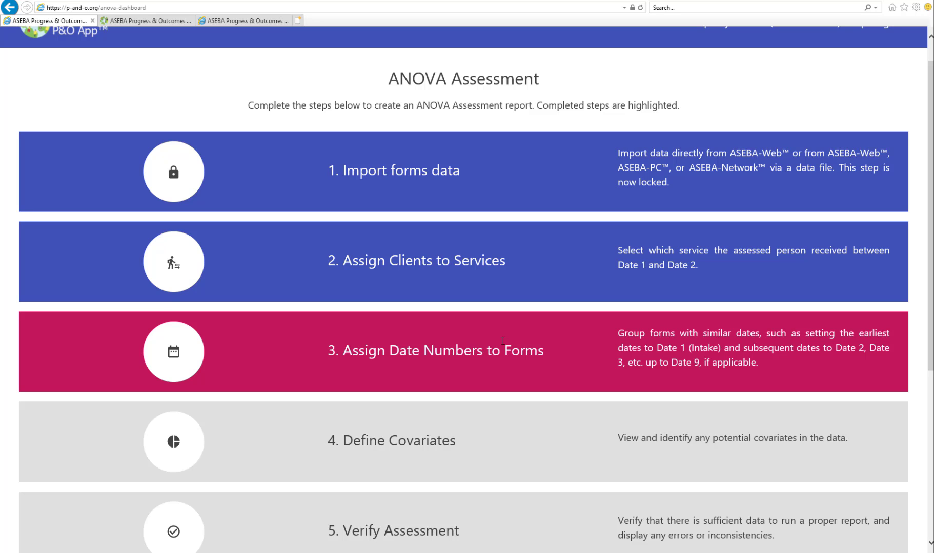
click(502, 341)
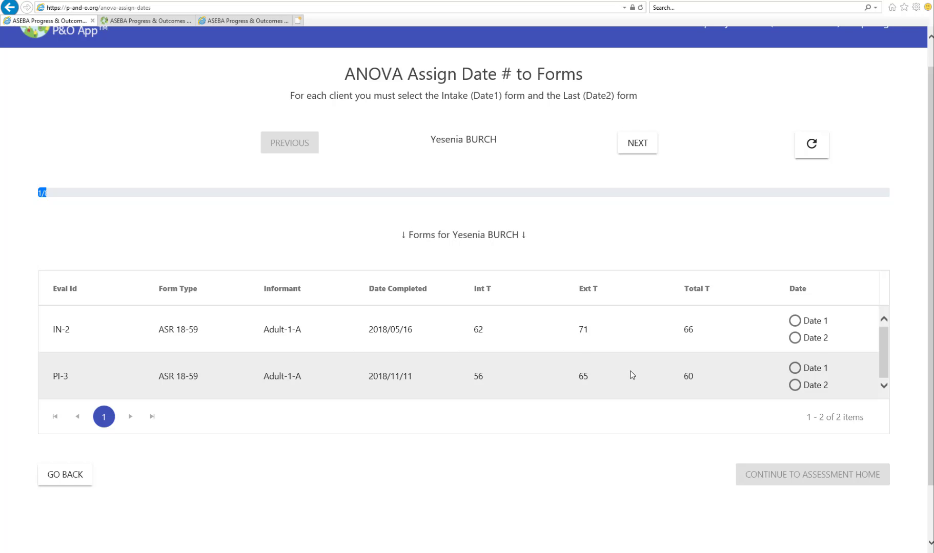
click(794, 321)
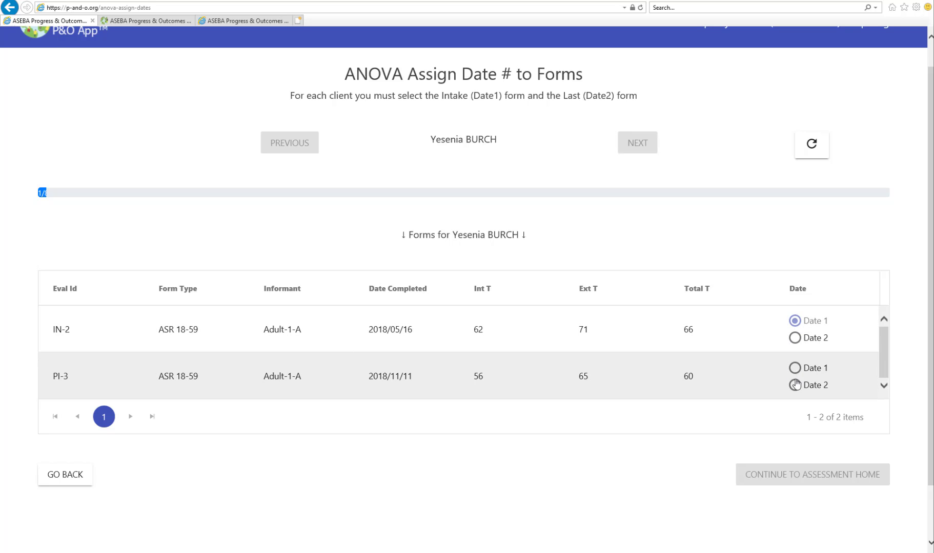
click(795, 385)
click(640, 153)
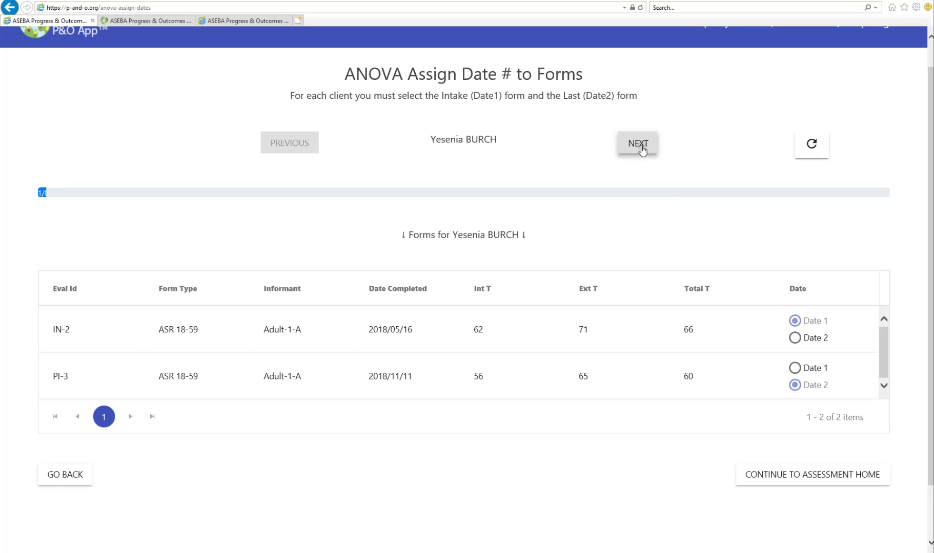
For the second and third clients, set the IN form to Date 1 and the PI form to Date 2.
click(794, 321)
click(795, 385)
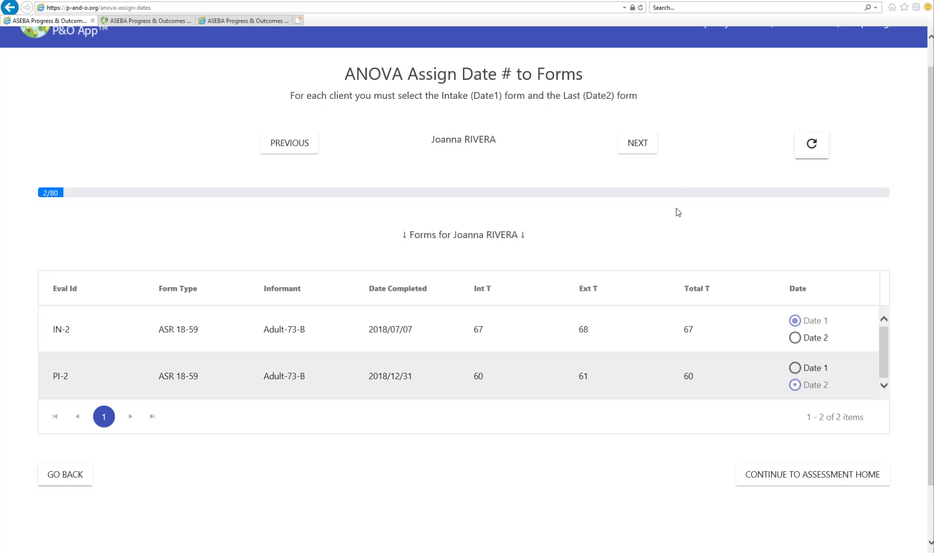
click(648, 146)
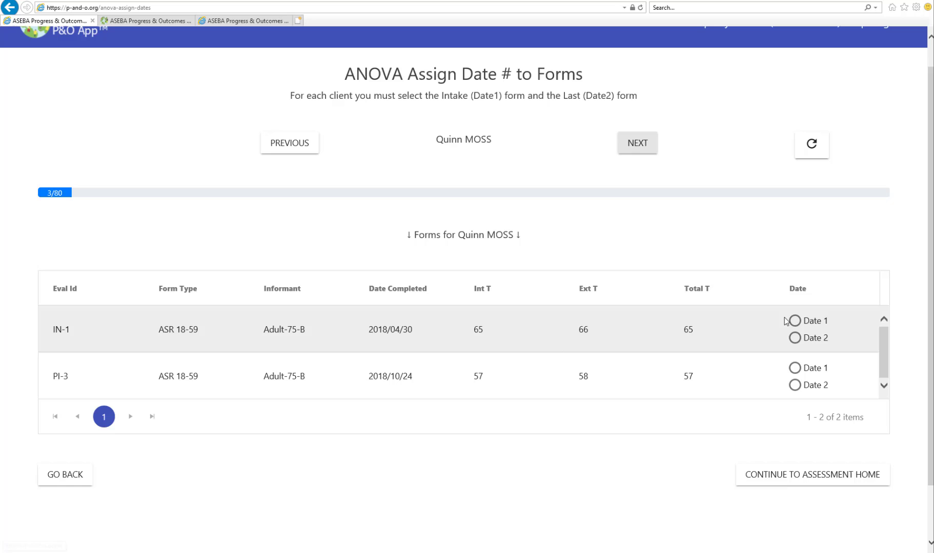
click(795, 321)
click(795, 385)
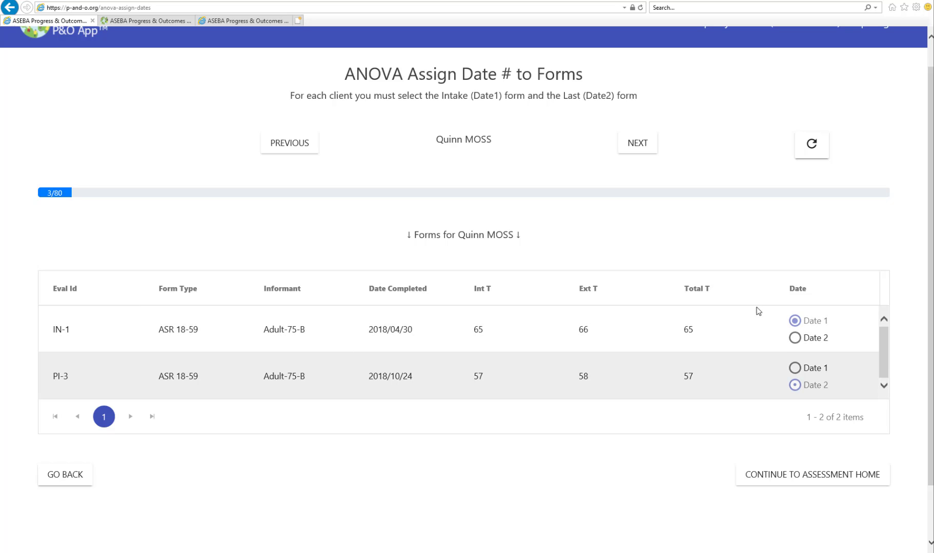
click(650, 151)
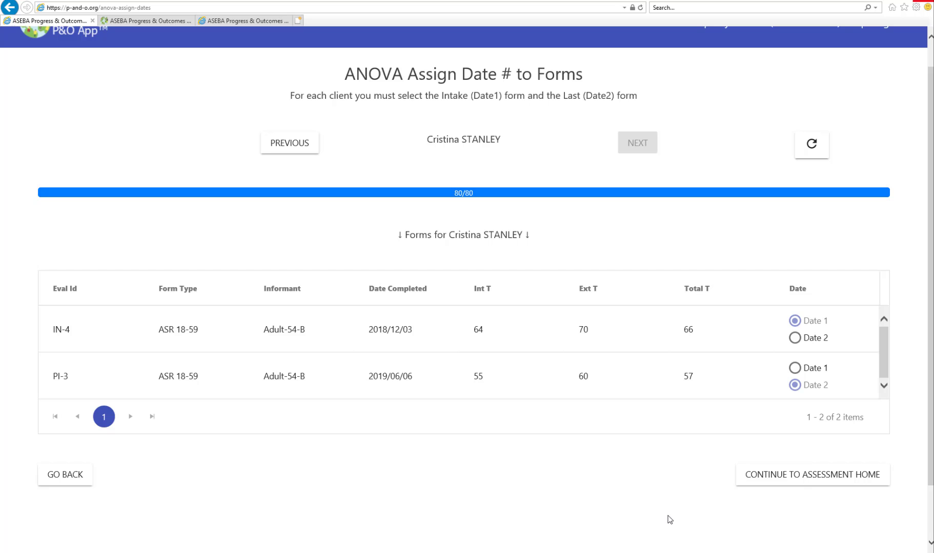
Leave the date assignment and complete Define Covariates after reviewing the client characteristics on pages 1, 2 and 8.
click(808, 474)
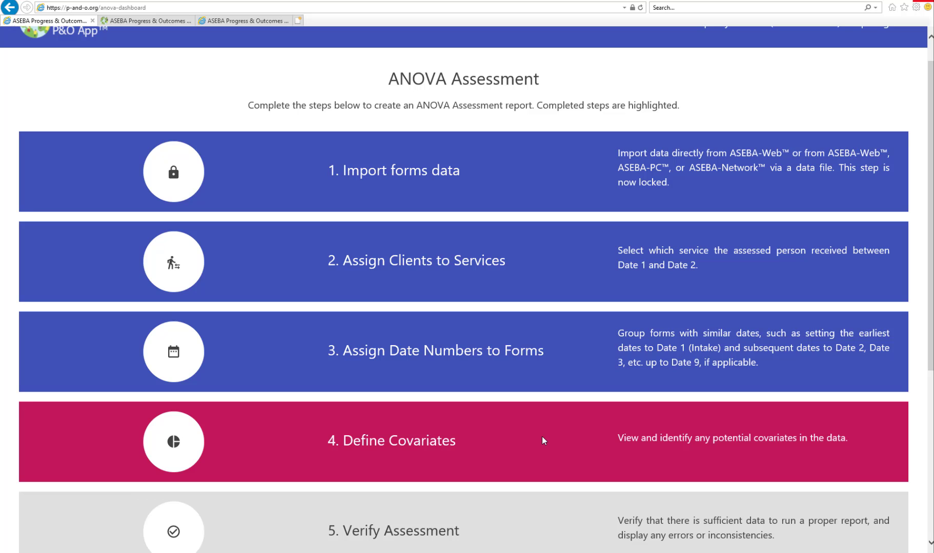
click(542, 438)
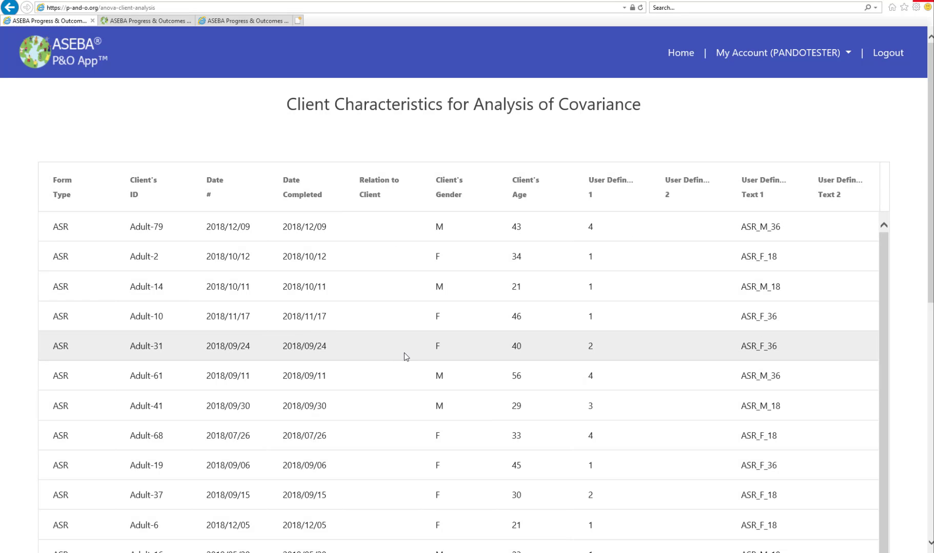
scroll(404, 353, down, 9)
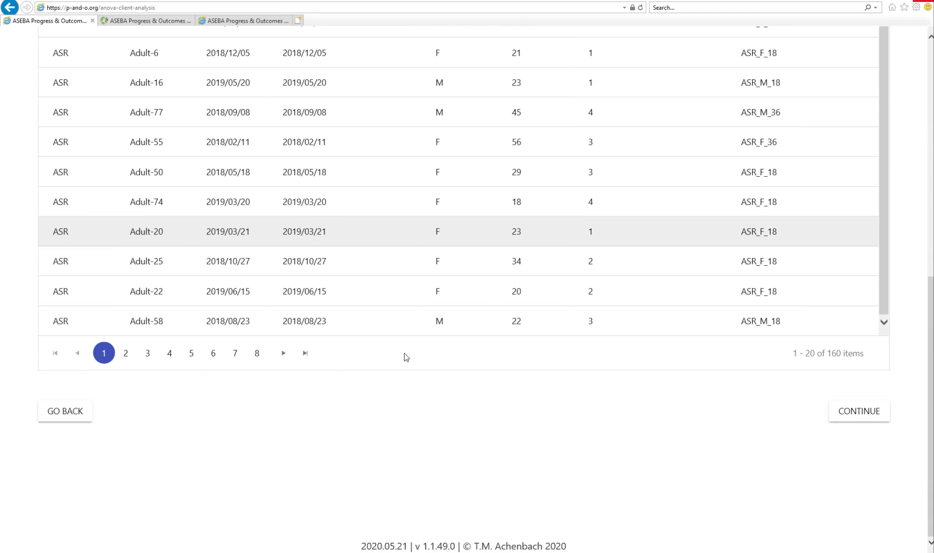
click(126, 354)
scroll(378, 357, up, 10)
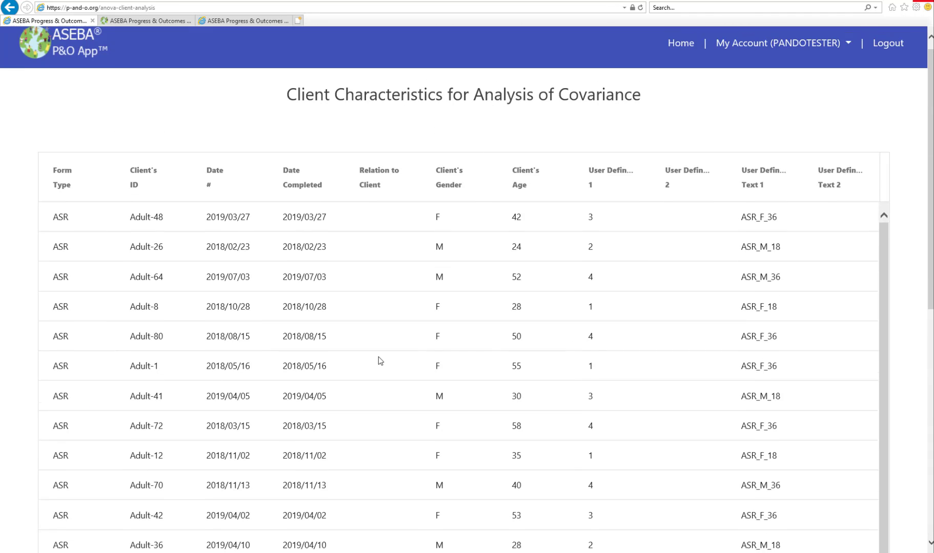
scroll(377, 357, down, 5)
scroll(378, 356, down, 5)
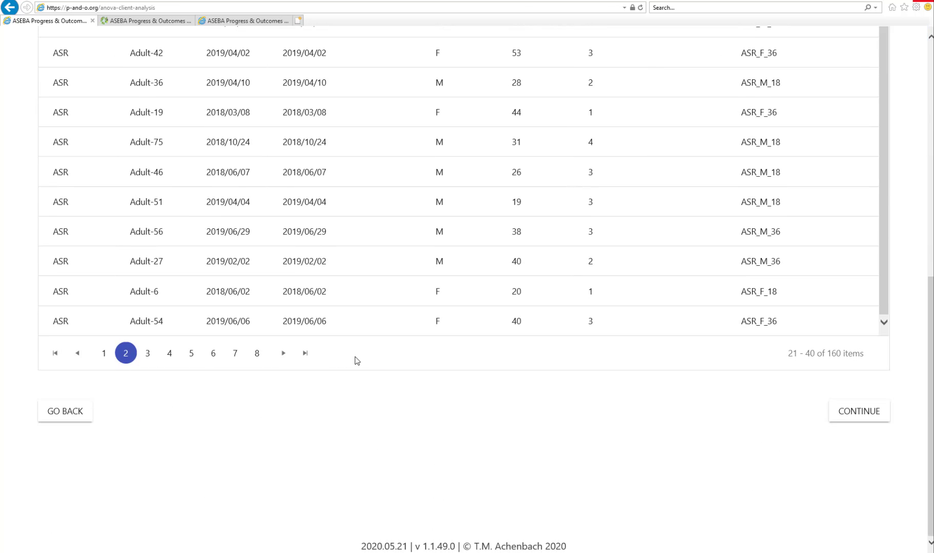
click(257, 354)
scroll(380, 367, up, 10)
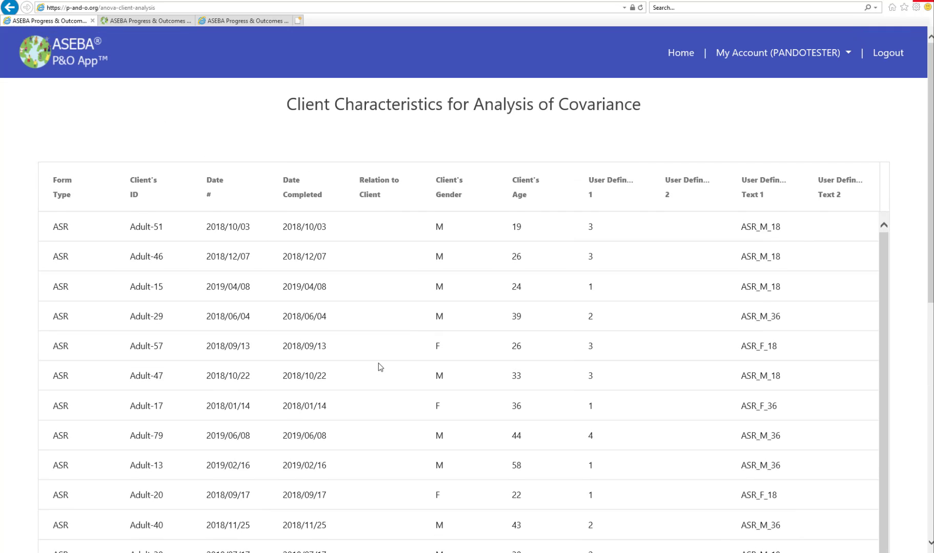
scroll(379, 366, down, 6)
scroll(380, 367, down, 3)
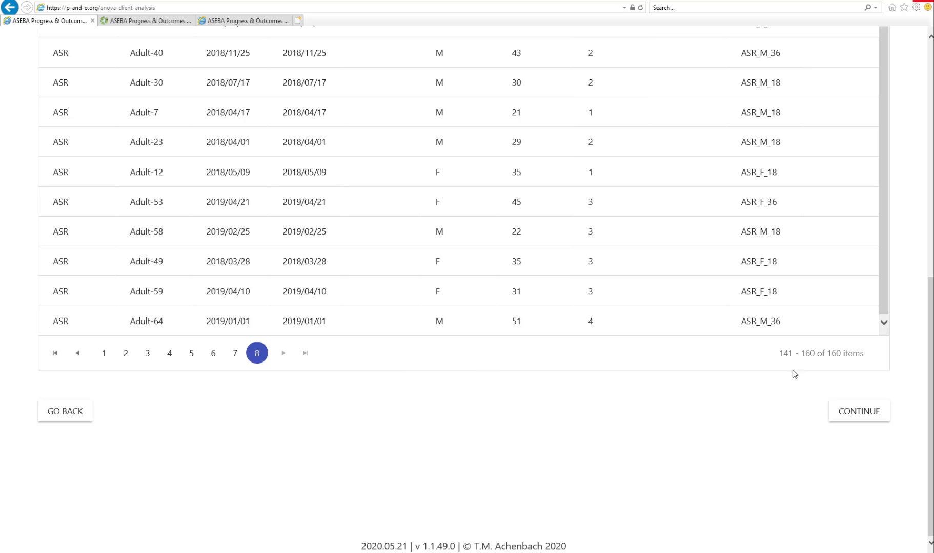
click(849, 411)
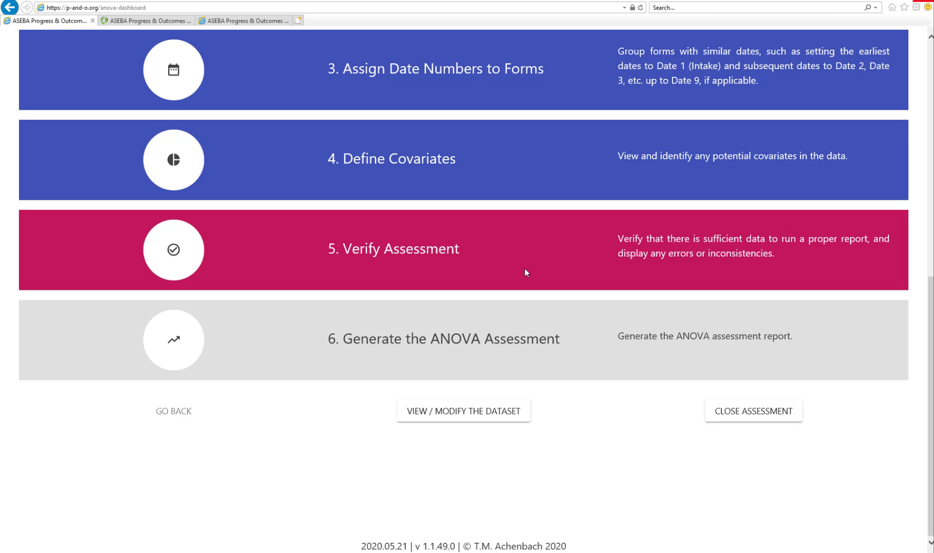
Verify the assessment and generate the ANOVA report with Gender as the client characteristic.
click(525, 270)
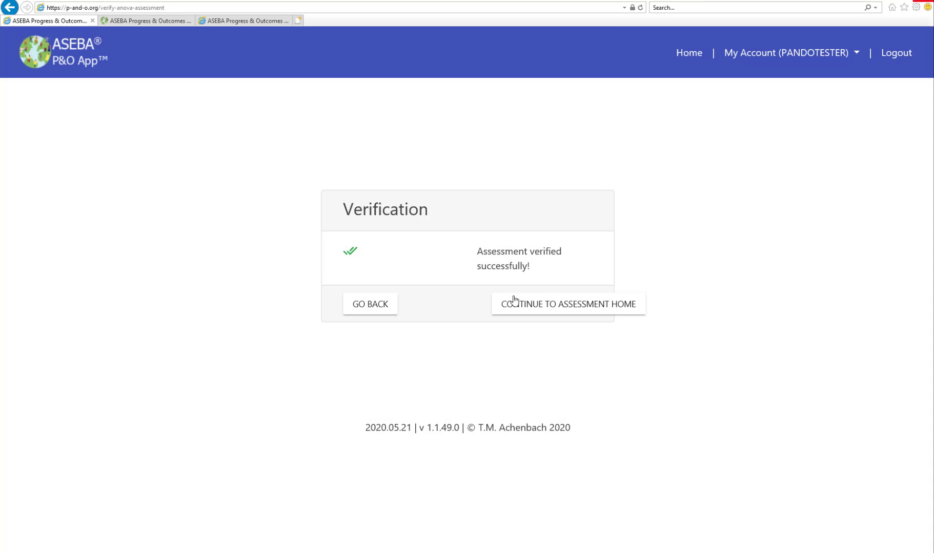
click(540, 305)
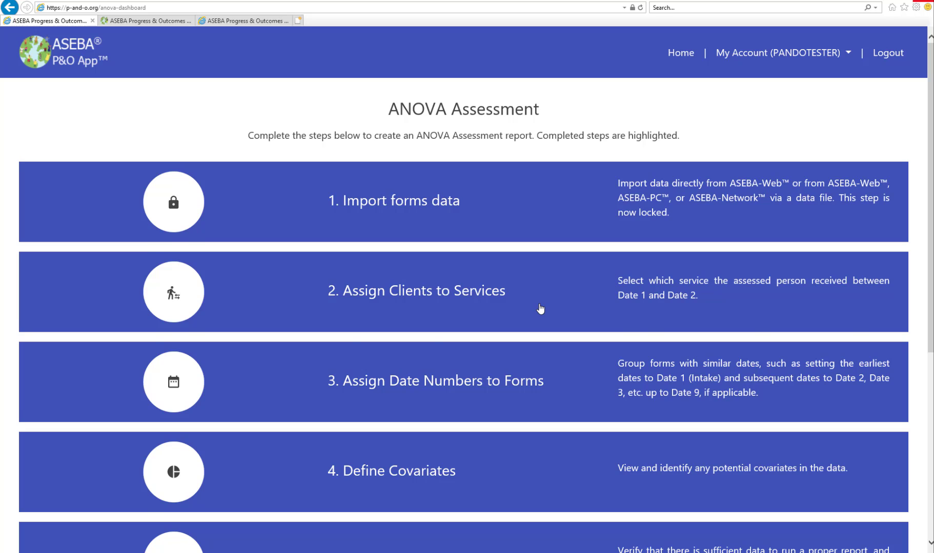
scroll(540, 308, down, 5)
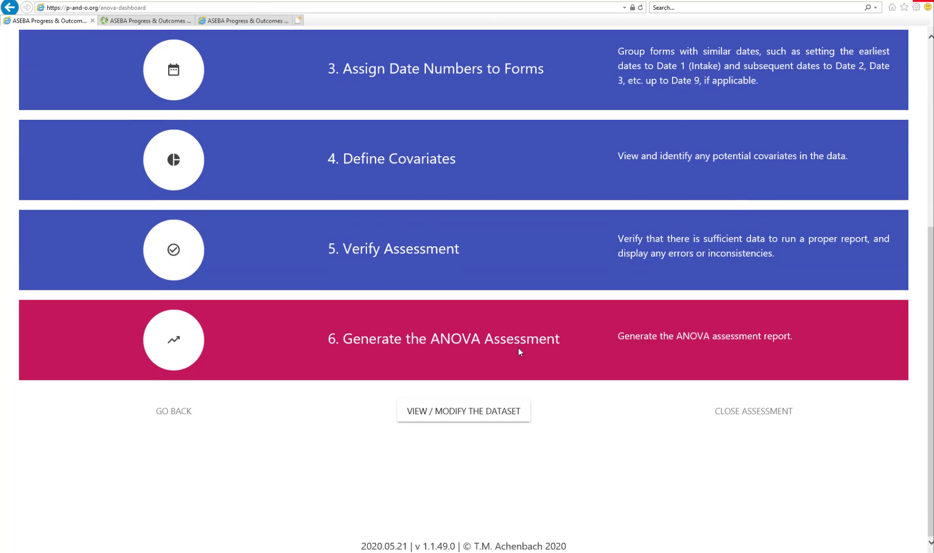
click(518, 349)
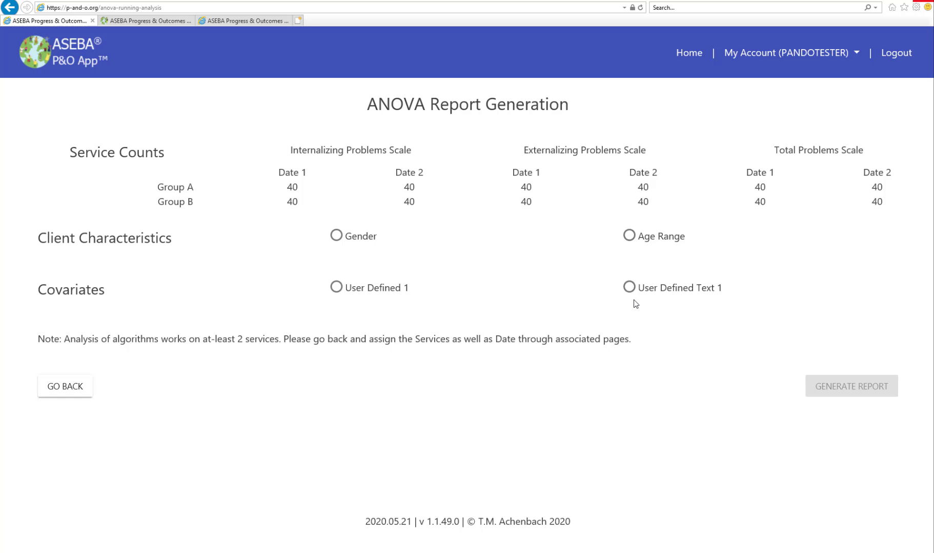
click(336, 236)
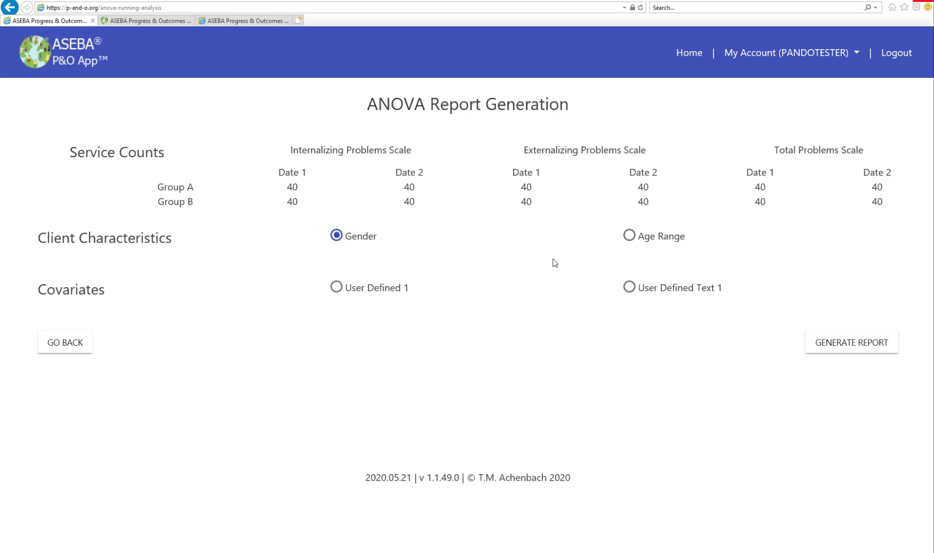
click(832, 344)
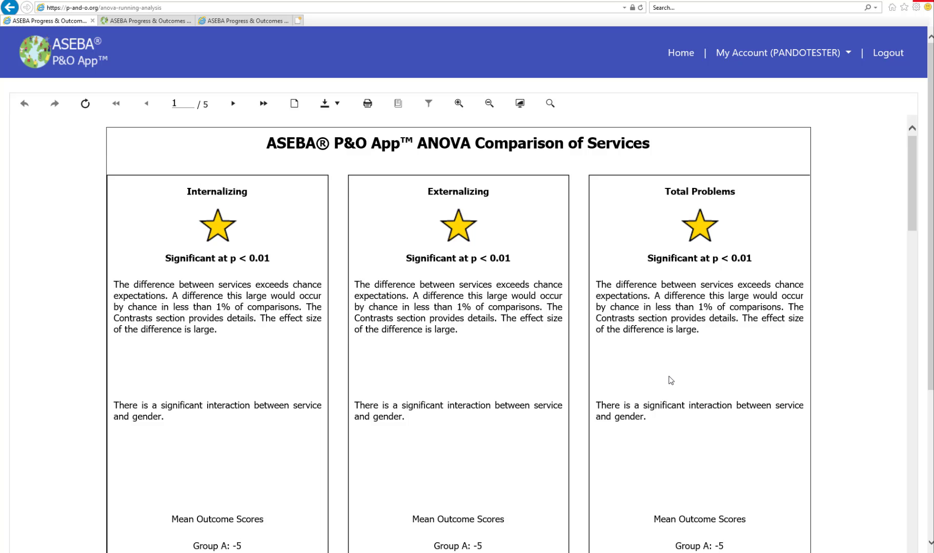
Examine all five pages of the ANOVA report, from the comparison of services to the appendix tables, and return to the first page.
scroll(671, 380, down, 10)
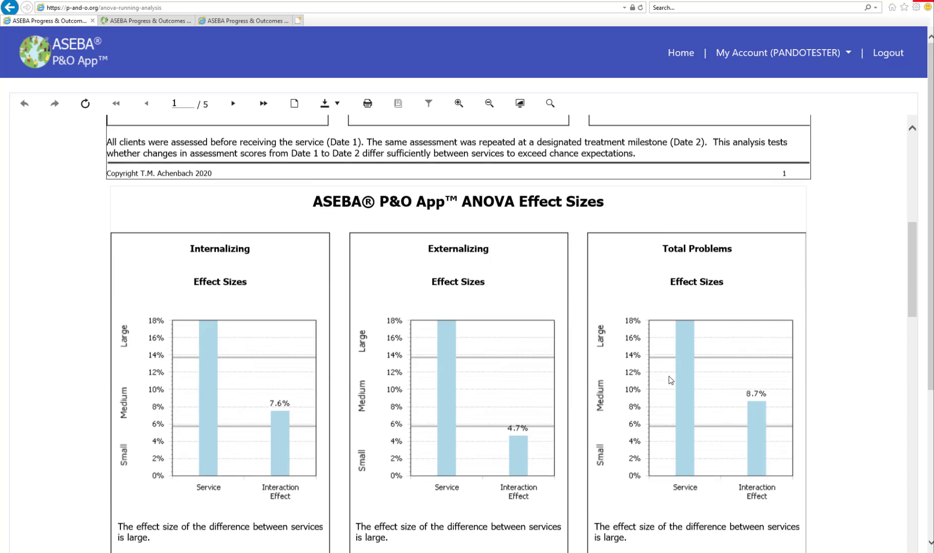
scroll(670, 381, down, 2)
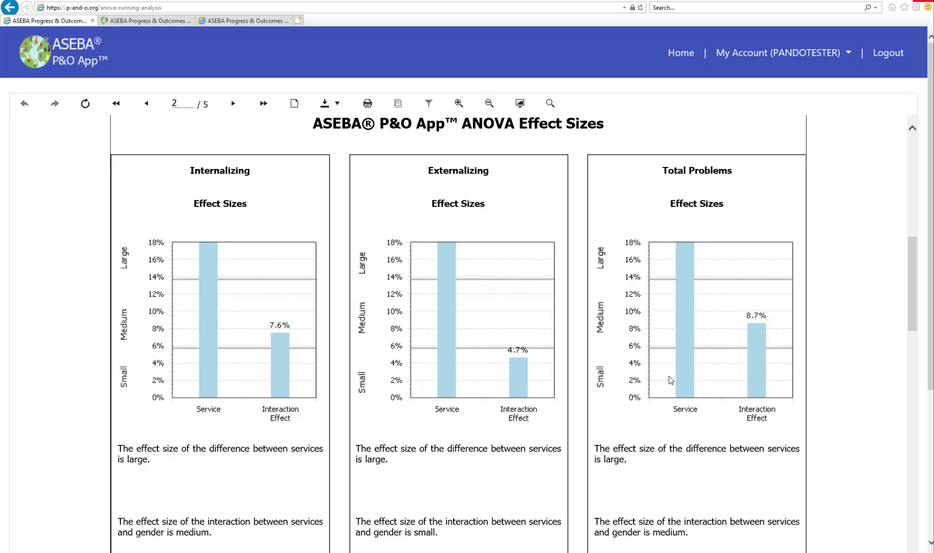
scroll(669, 380, down, 10)
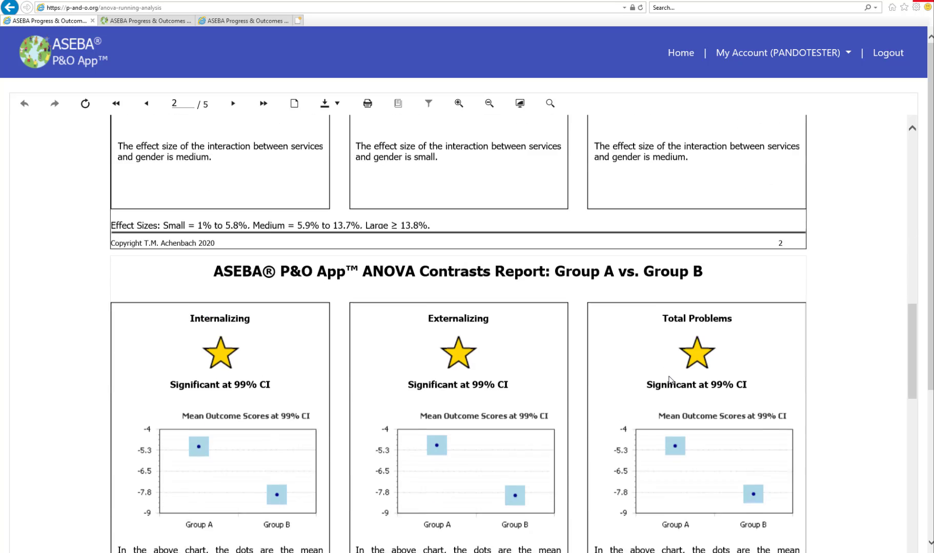
scroll(671, 380, down, 2)
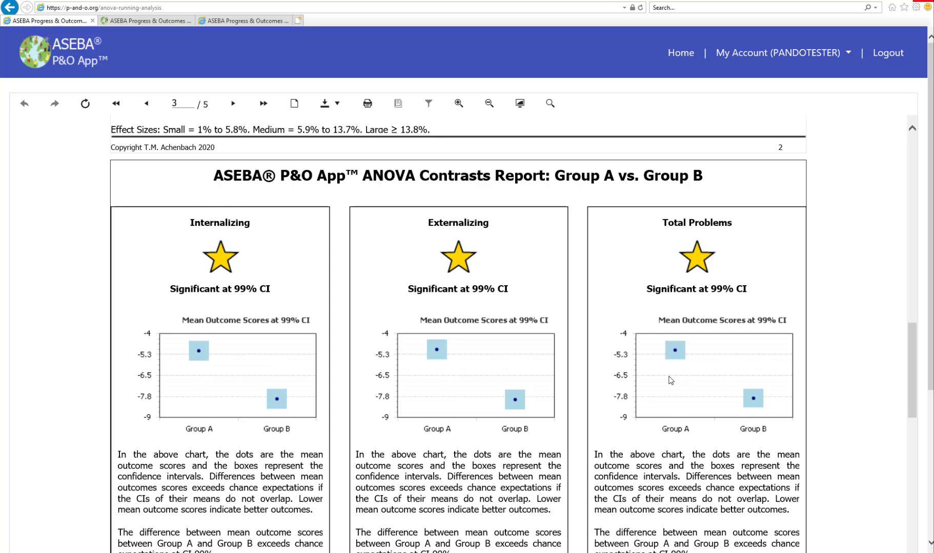
scroll(670, 380, down, 12)
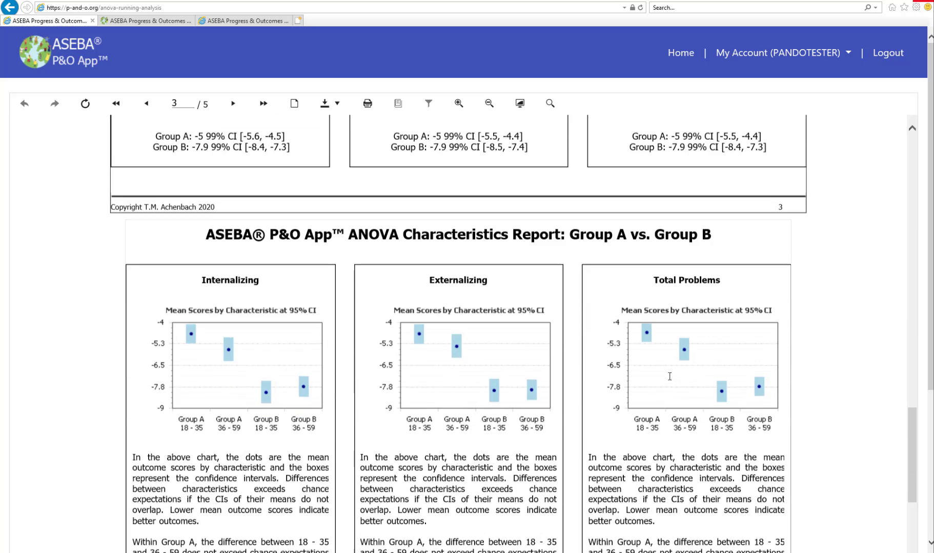
scroll(669, 377, down, 2)
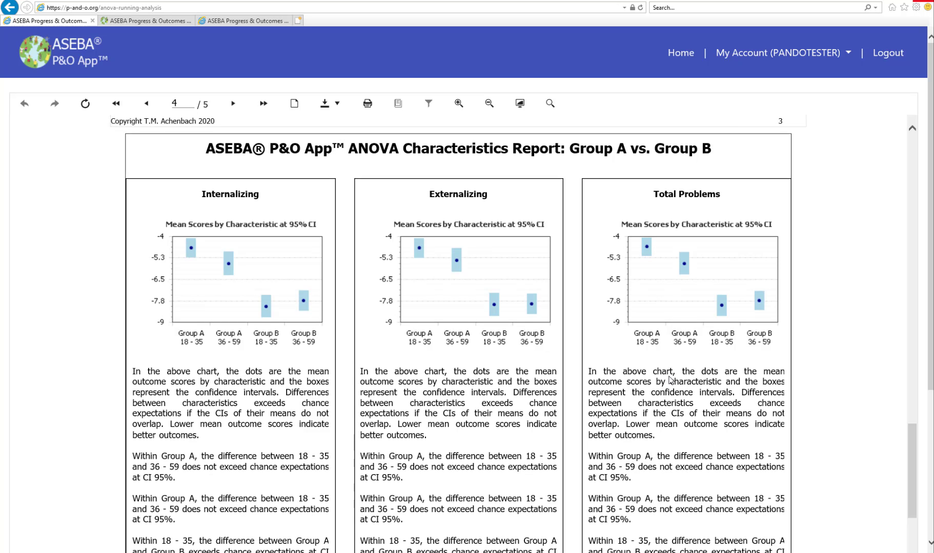
scroll(669, 380, down, 11)
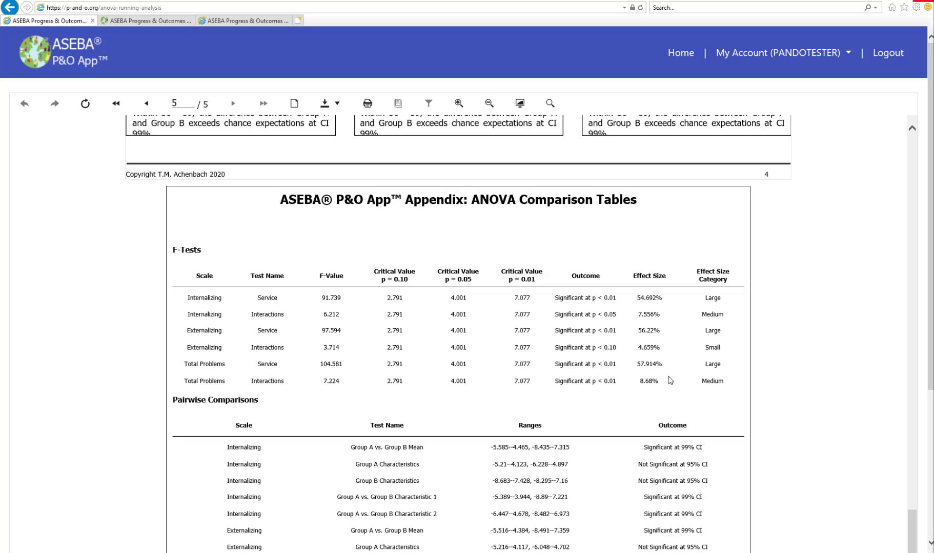
scroll(670, 380, down, 7)
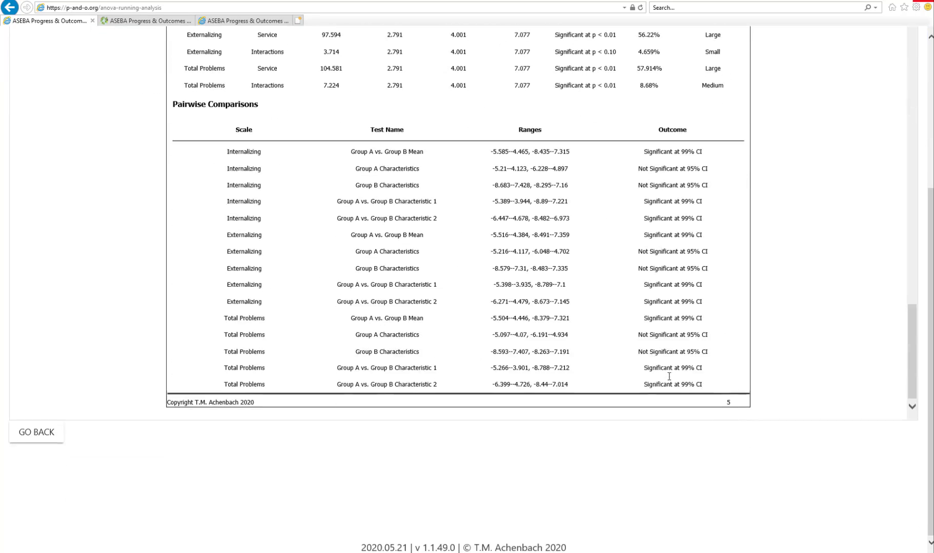
scroll(669, 379, up, 20)
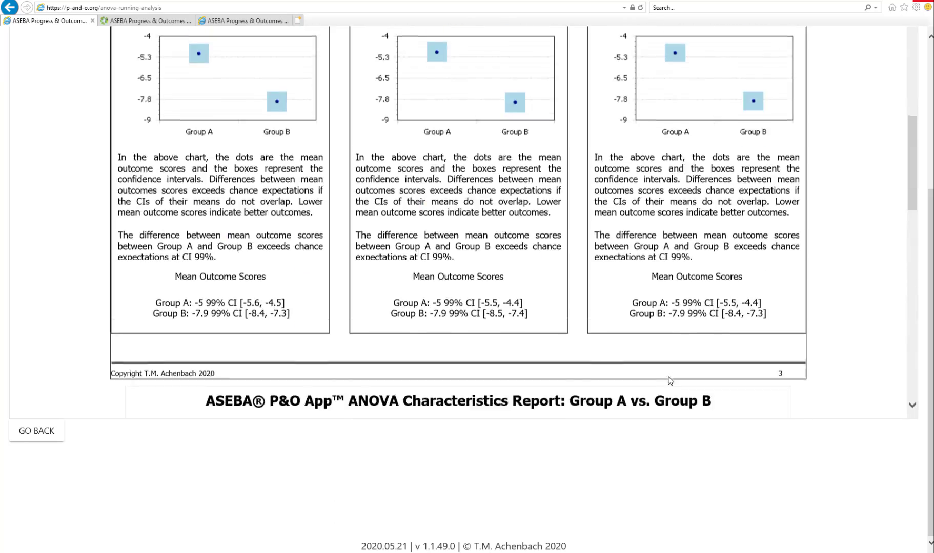
scroll(670, 380, up, 15)
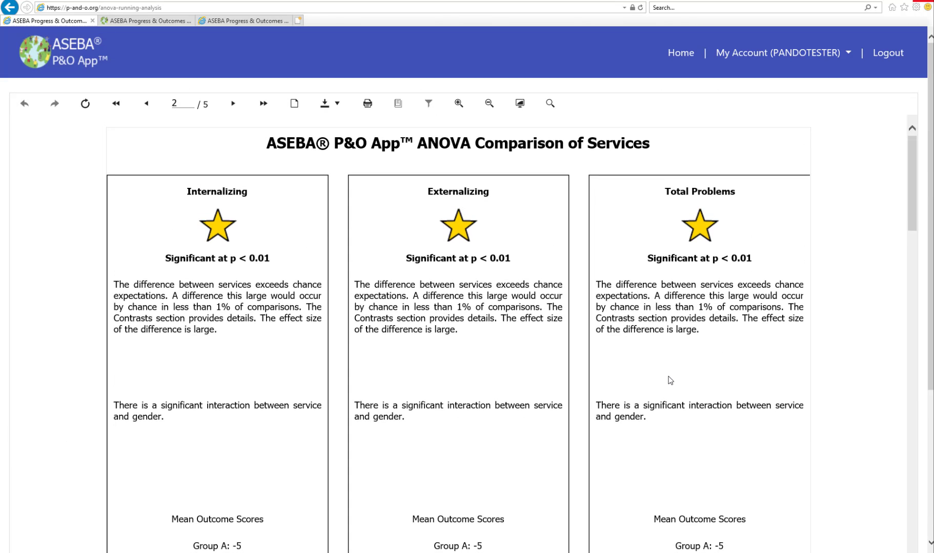